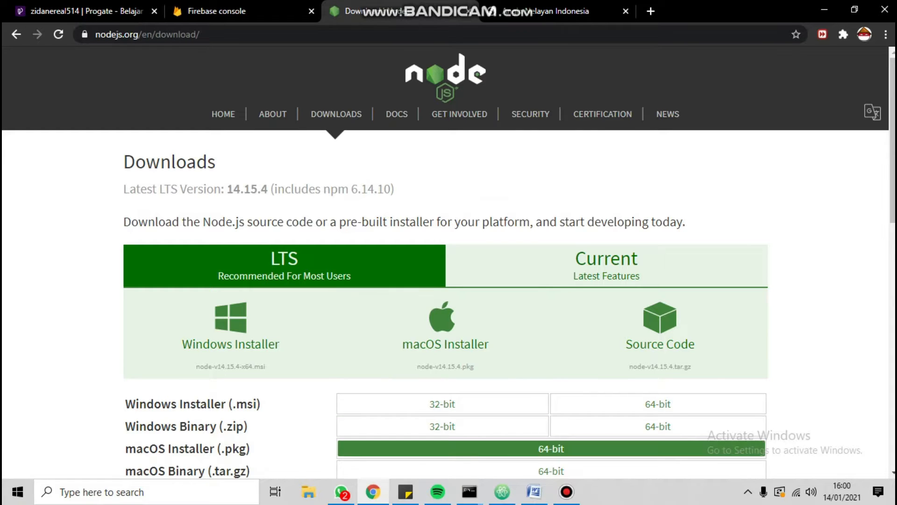
Review the Firebase CLI installation and login output in Command Prompt, and check the project list in the Firebase console
{"action": "mouse_move", "coordinate": [469, 492]}
{"action": "left_click", "coordinate": [326, 430]}
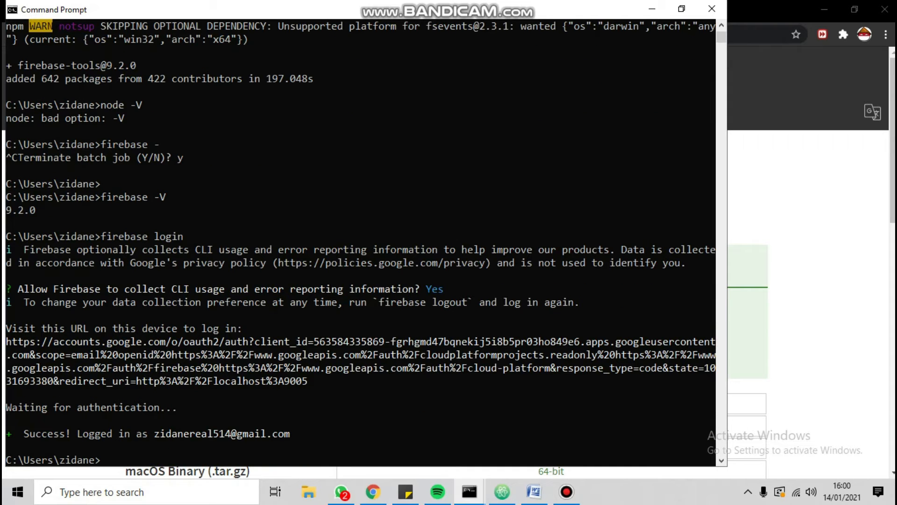
{"action": "left_click", "coordinate": [652, 9]}
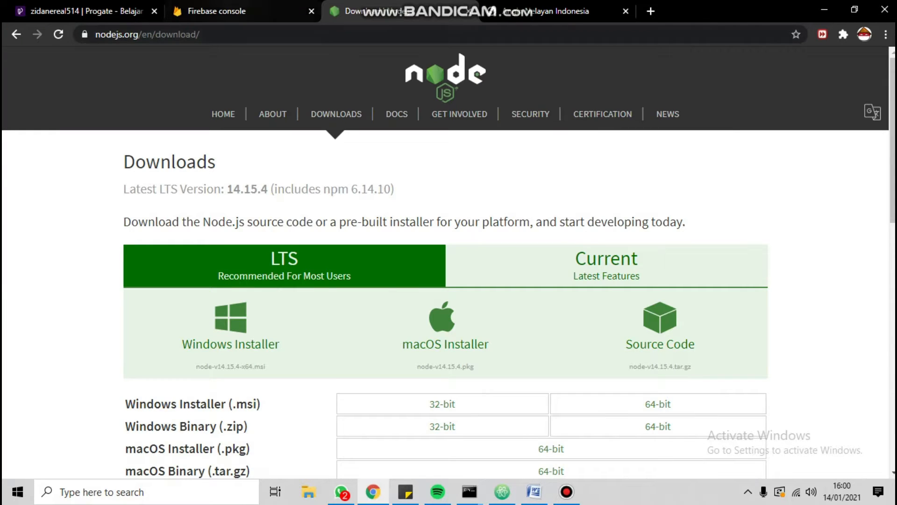
{"action": "left_click", "coordinate": [237, 12]}
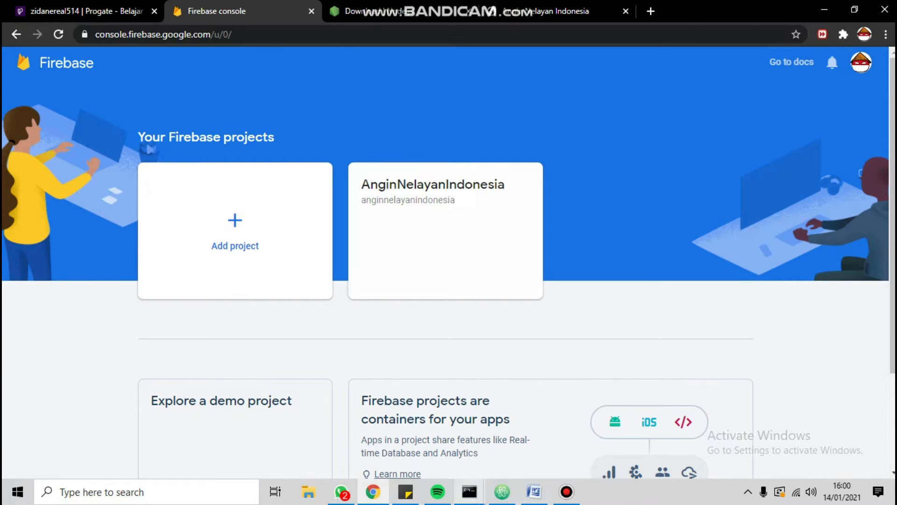
{"action": "left_click", "coordinate": [470, 492]}
{"action": "left_click", "coordinate": [326, 435]}
{"action": "scroll", "coordinate": [360, 243], "scroll_direction": "down", "scroll_amount": 2}
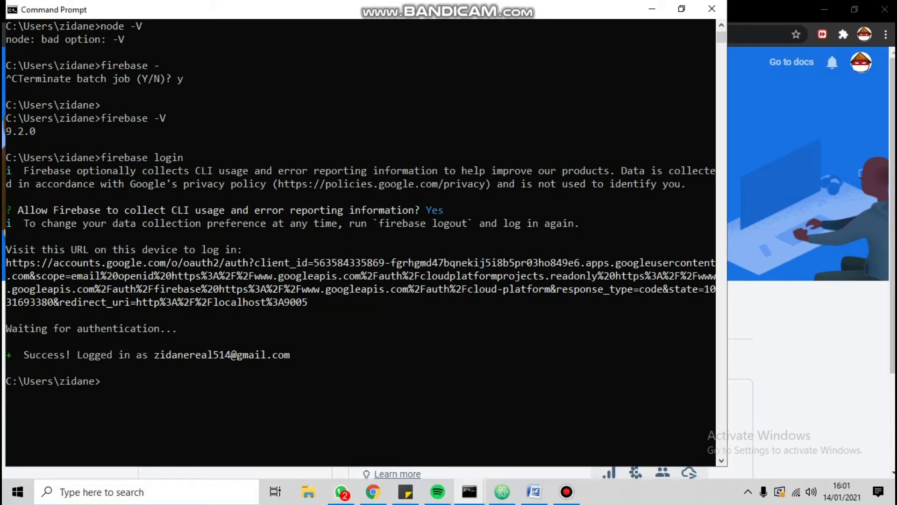
{"action": "left_click", "coordinate": [652, 9]}
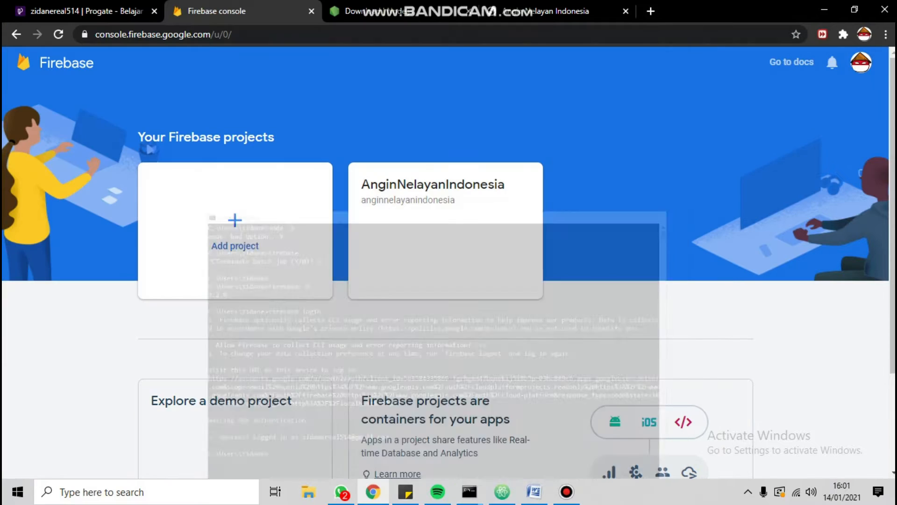
Switch to the cmd.exe window with the Firebase deployment session and view its firebase init command
{"action": "mouse_move", "coordinate": [469, 491]}
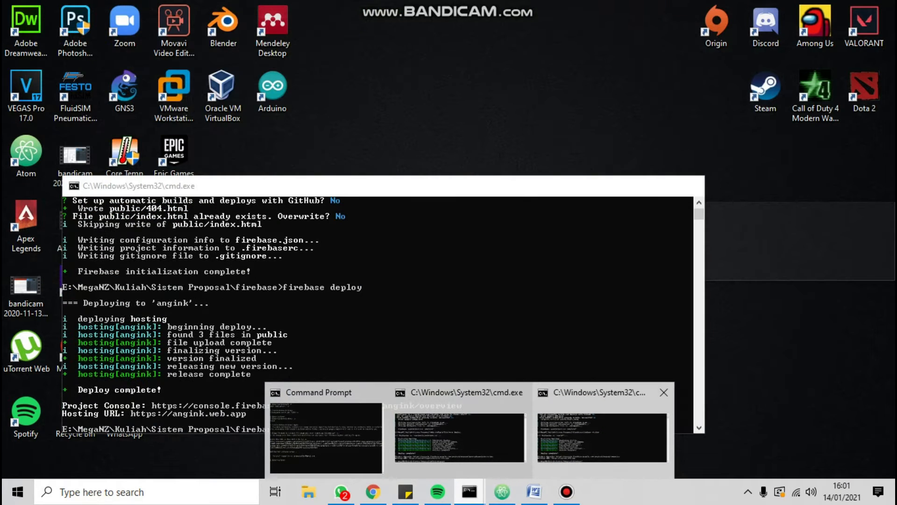
{"action": "left_click", "coordinate": [602, 437]}
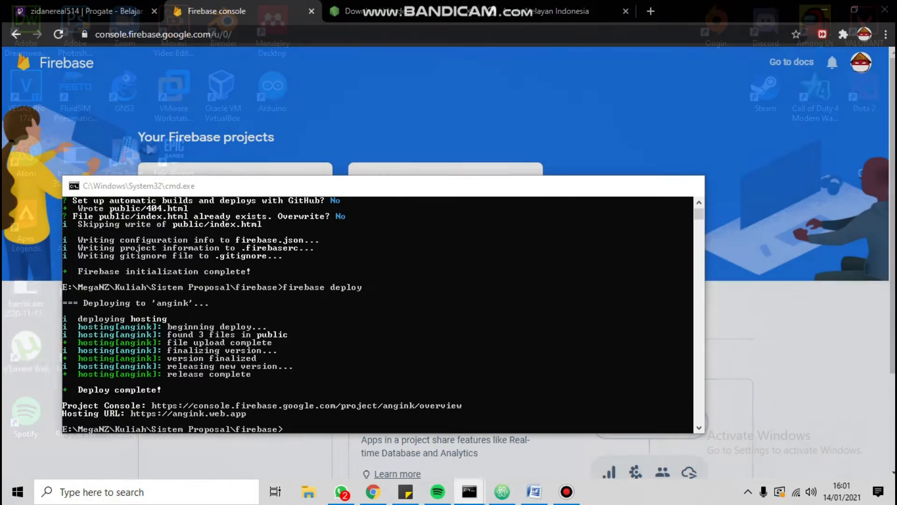
{"action": "scroll", "coordinate": [378, 314], "scroll_direction": "up", "scroll_amount": 15}
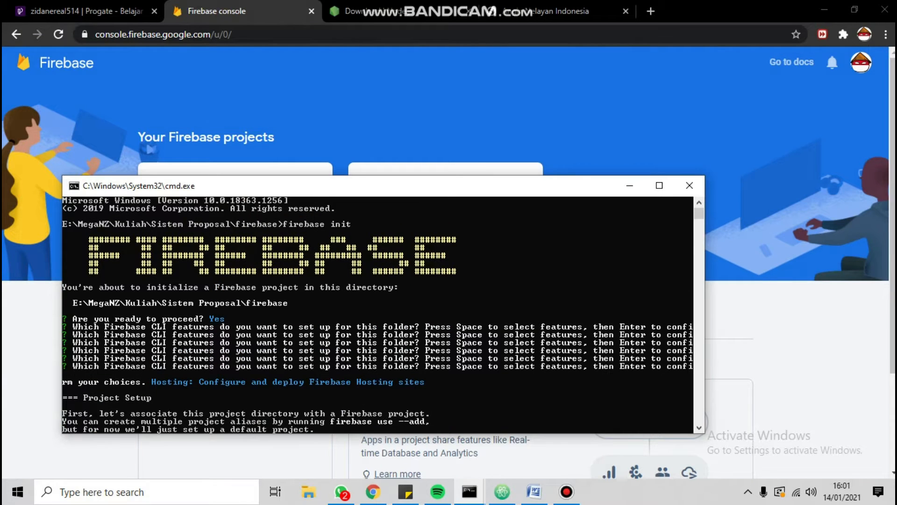
Open File Explorer beside the terminal and browse to the MegaNZ > Kuliah > Sistem Proposal folder
{"action": "left_click", "coordinate": [308, 491]}
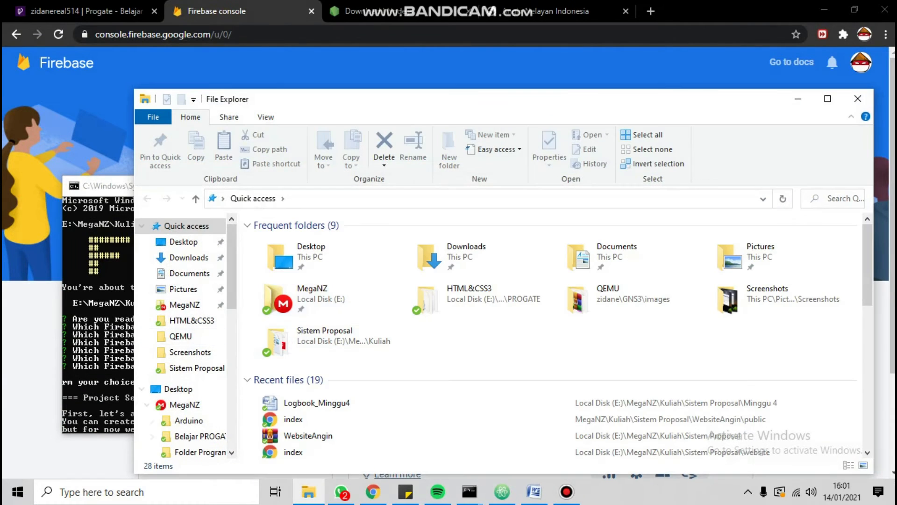
{"action": "left_click_drag", "start_coordinate": [356, 99], "coordinate": [545, 59]}
{"action": "scroll", "coordinate": [374, 365], "scroll_direction": "down", "scroll_amount": 3}
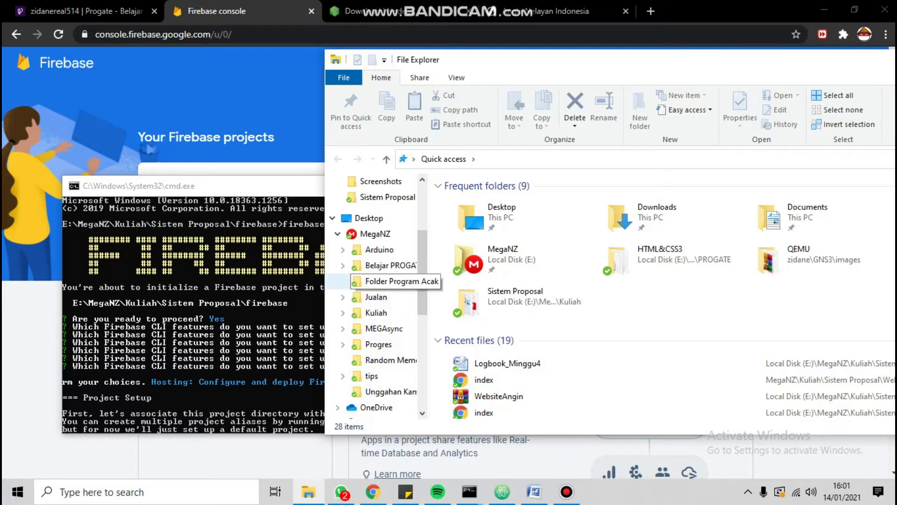
{"action": "left_click", "coordinate": [374, 233]}
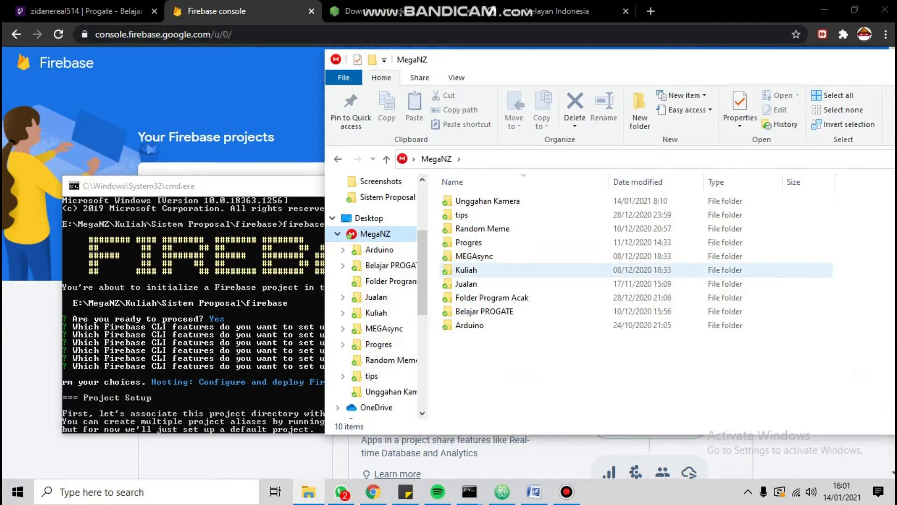
{"action": "double_click", "coordinate": [467, 269]}
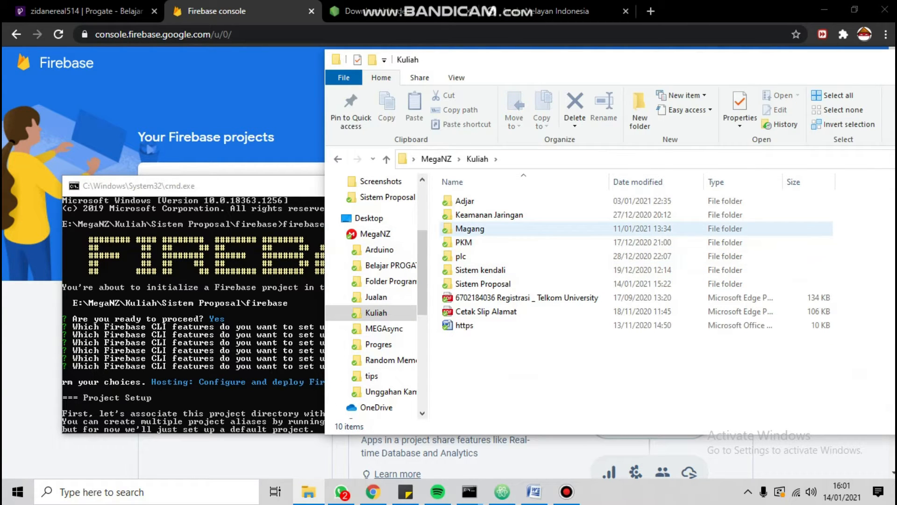
{"action": "double_click", "coordinate": [483, 284]}
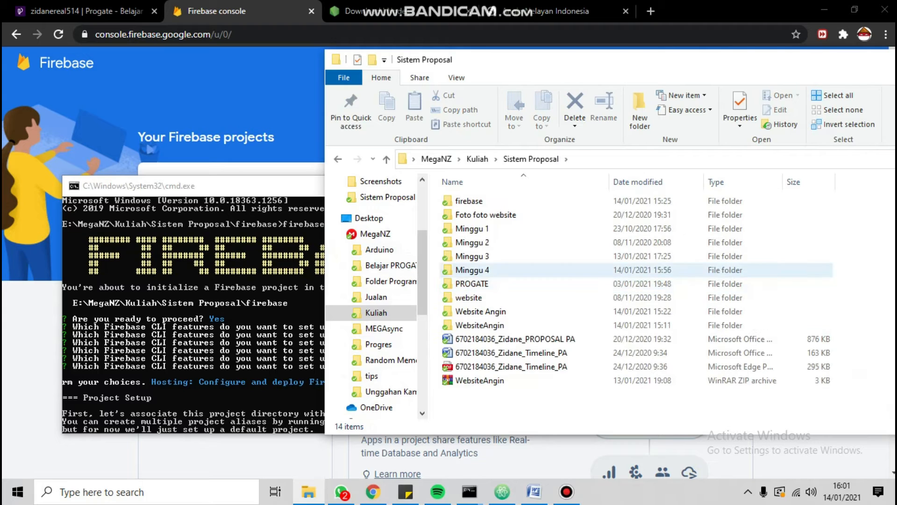
Examine the contents of the Minggu 4, website, Website Angin and WebsiteAngin folders, returning to Sistem Proposal
{"action": "double_click", "coordinate": [471, 270]}
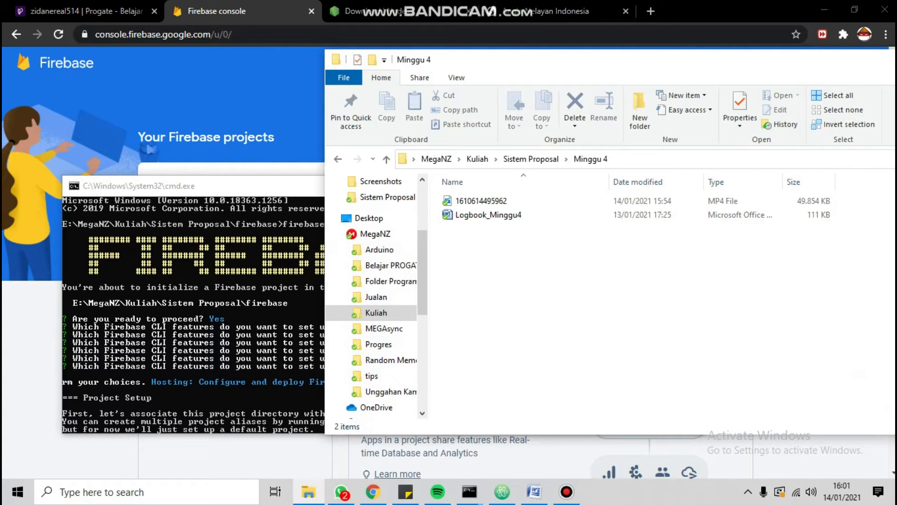
{"action": "key", "text": "BackSpace"}
{"action": "key", "text": "Down"}
{"action": "key", "text": "Down"}
{"action": "key", "text": "Down"}
{"action": "key", "text": "Up"}
{"action": "key", "text": "Down"}
{"action": "key", "text": "Up"}
{"action": "key", "text": "Return"}
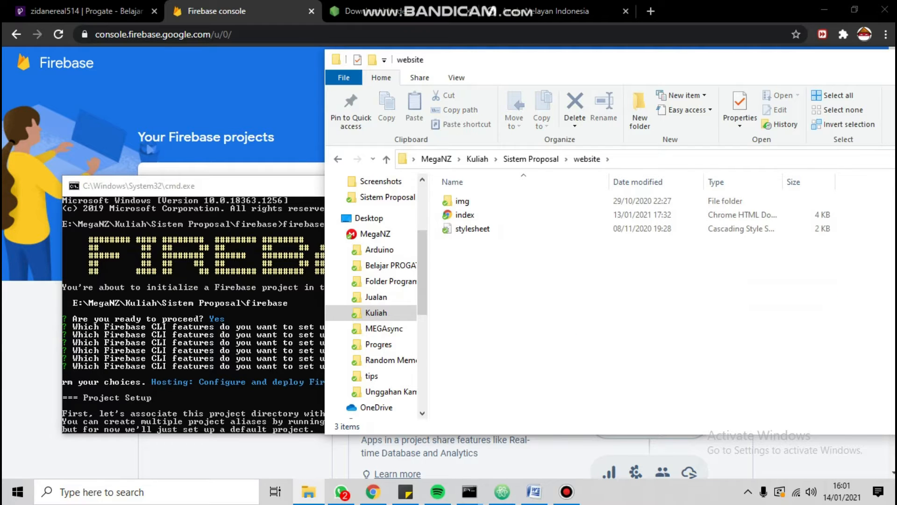
{"action": "key", "text": "BackSpace"}
{"action": "key", "text": "Down"}
{"action": "key", "text": "Return"}
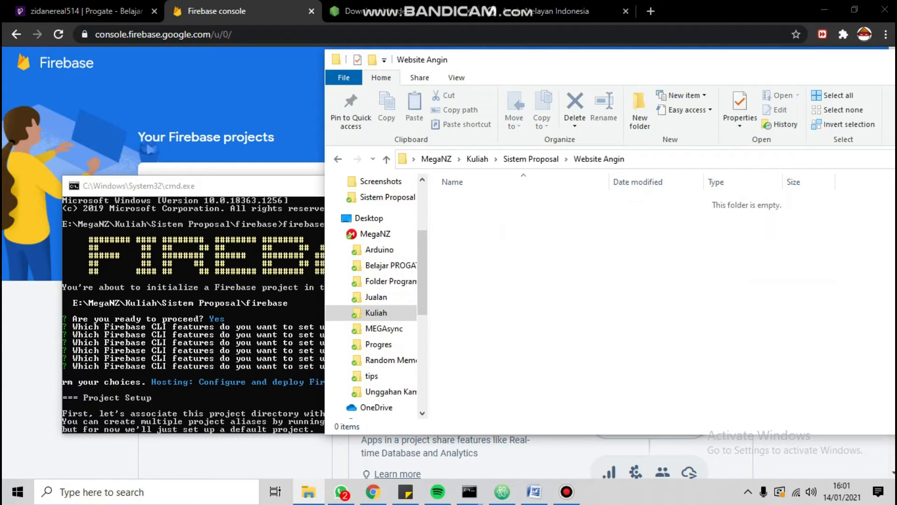
{"action": "key", "text": "BackSpace"}
{"action": "key", "text": "Down"}
{"action": "key", "text": "Return"}
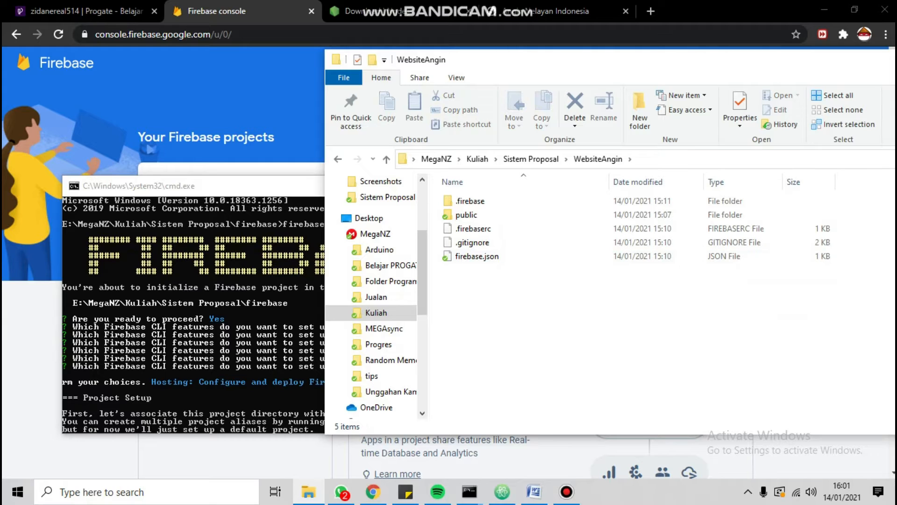
{"action": "key", "text": "BackSpace"}
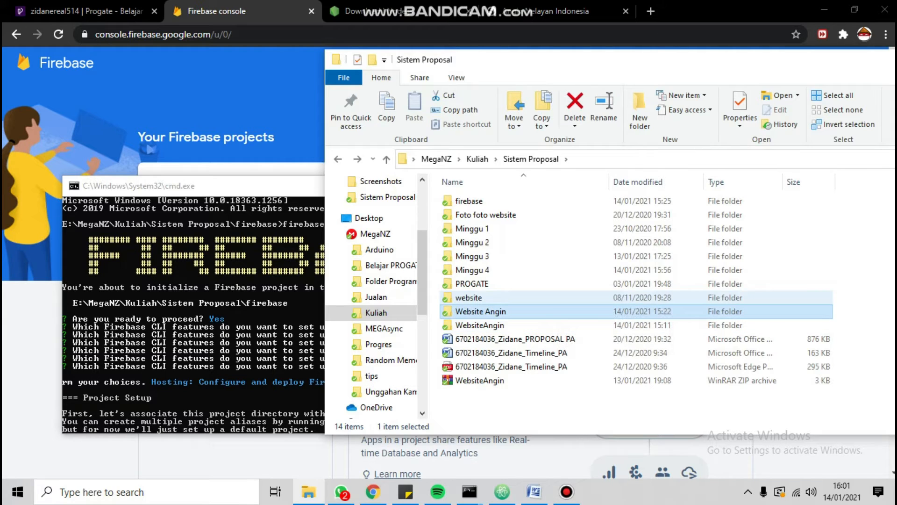
Open the firebase project folder inside Sistem Proposal
{"action": "key", "text": "Up"}
{"action": "key", "text": "Up"}
{"action": "key", "text": "Up"}
{"action": "key", "text": "Up"}
{"action": "key", "text": "Up"}
{"action": "key", "text": "Up"}
{"action": "key", "text": "Up"}
{"action": "key", "text": "Up"}
{"action": "key", "text": "Up"}
{"action": "key", "text": "Return"}
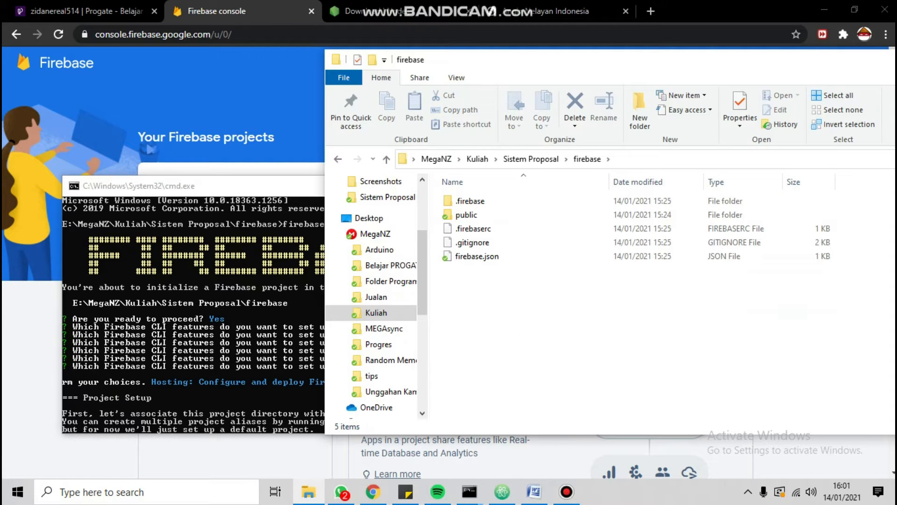
Open the public subfolder and examine the website files in it
{"action": "key", "text": "Up"}
{"action": "key", "text": "Up"}
{"action": "key", "text": "Up"}
{"action": "key", "text": "Up"}
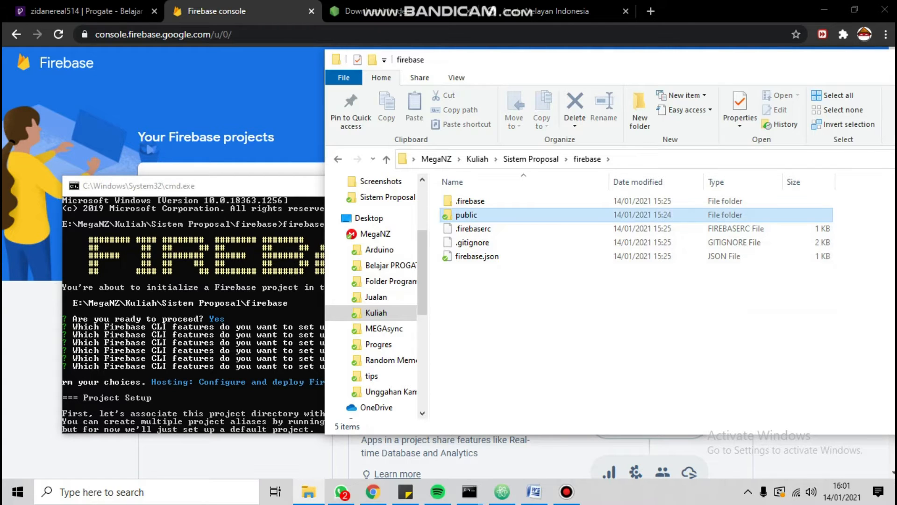
{"action": "key", "text": "Return"}
{"action": "key", "text": "Down"}
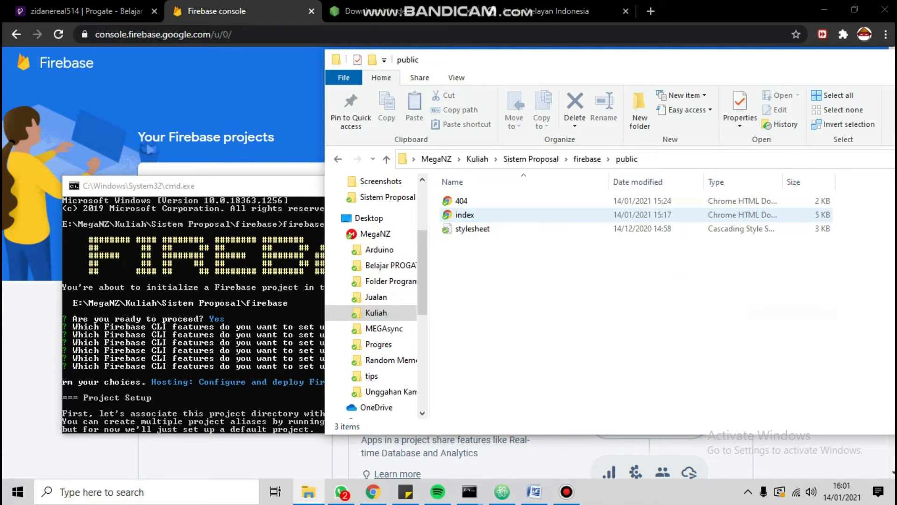
{"action": "key", "text": "Down"}
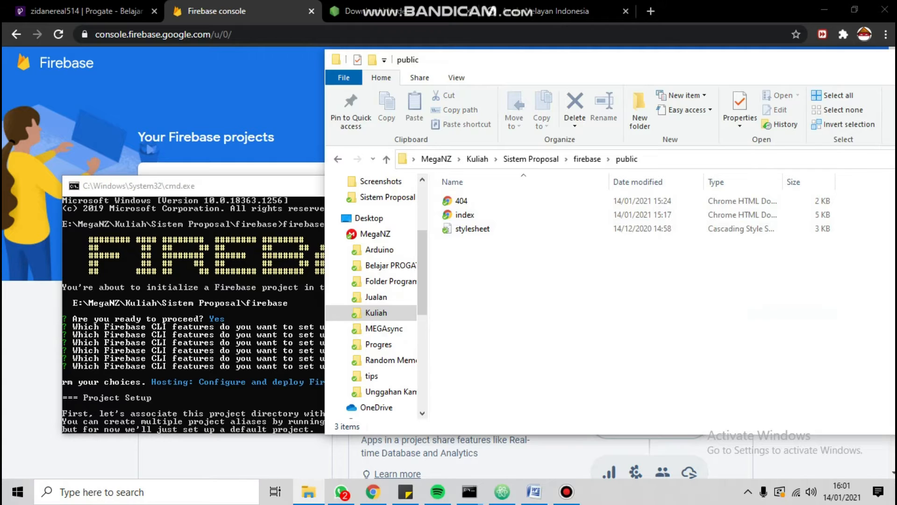
Return to the firebase folder and look over its configuration files down to firebase.json
{"action": "key", "text": "alt+Left"}
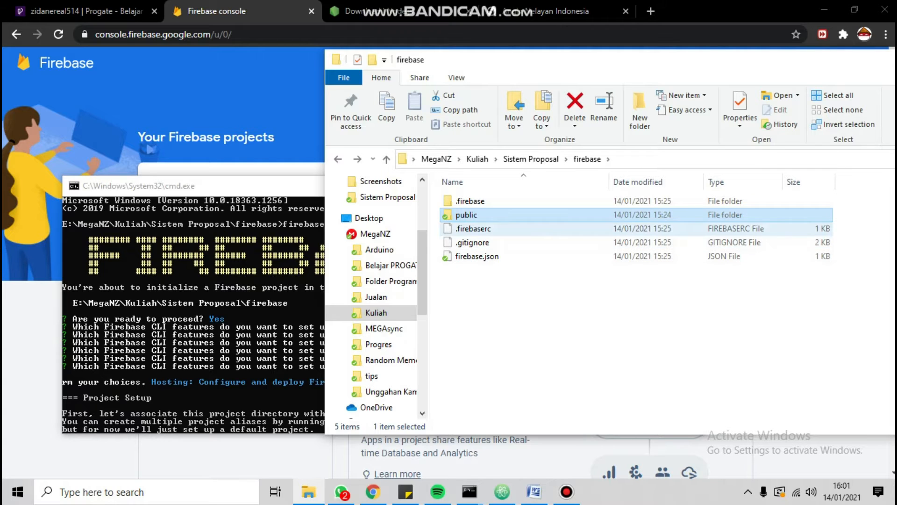
{"action": "key", "text": "Down"}
{"action": "key", "text": "Down"}
{"action": "key", "text": "Down"}
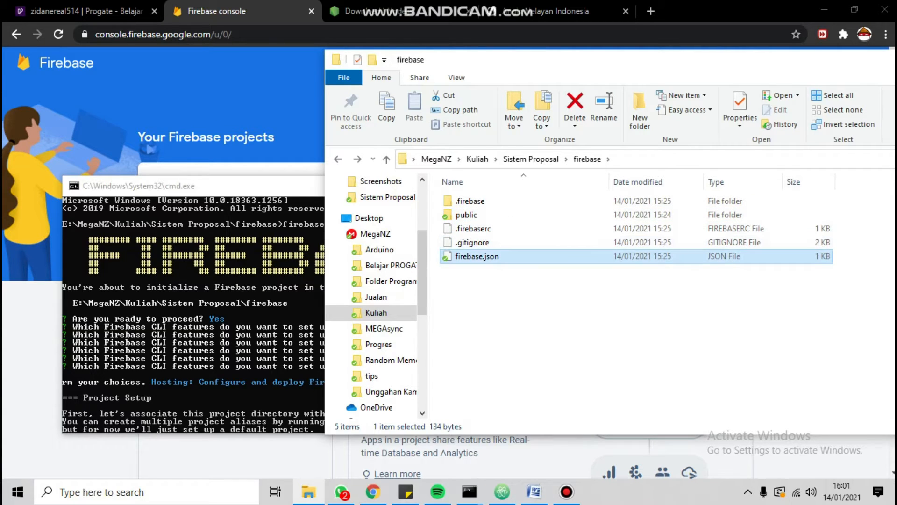
Review the firebase init project and hosting setup answers in the terminal, and point out the matching public folder in File Explorer
{"action": "key", "text": "alt+Tab"}
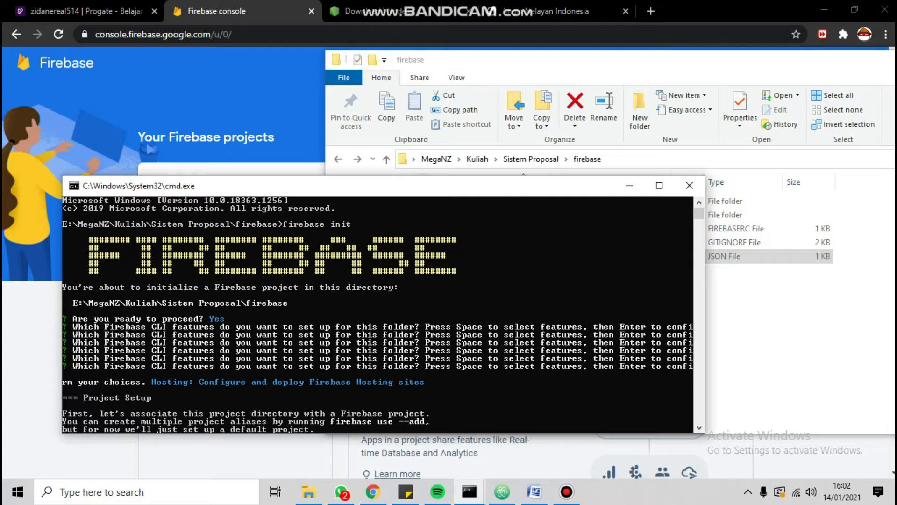
{"action": "key", "text": "alt+Tab"}
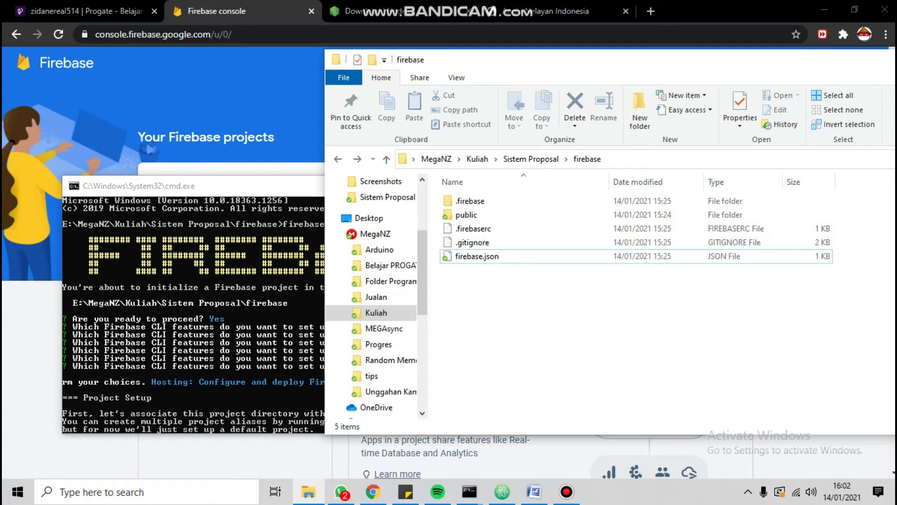
{"action": "key", "text": "alt+Tab"}
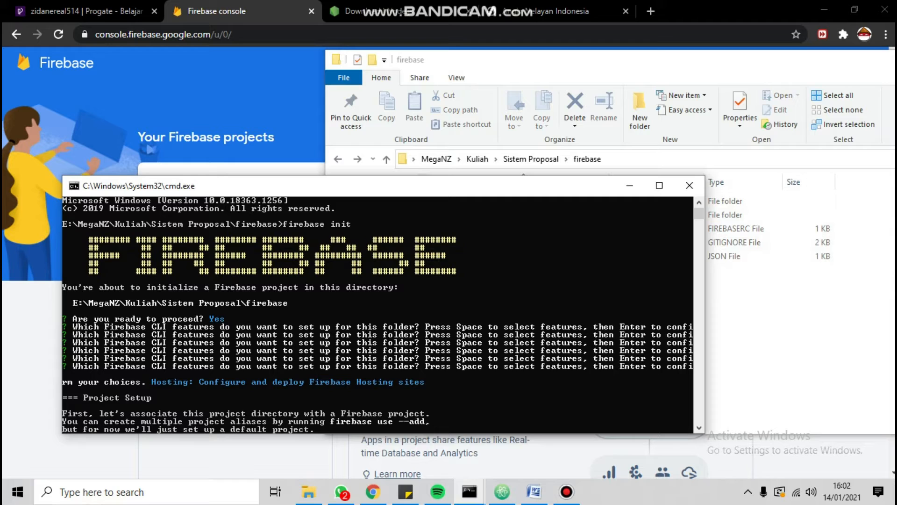
{"action": "scroll", "coordinate": [378, 314], "scroll_direction": "down", "scroll_amount": 4}
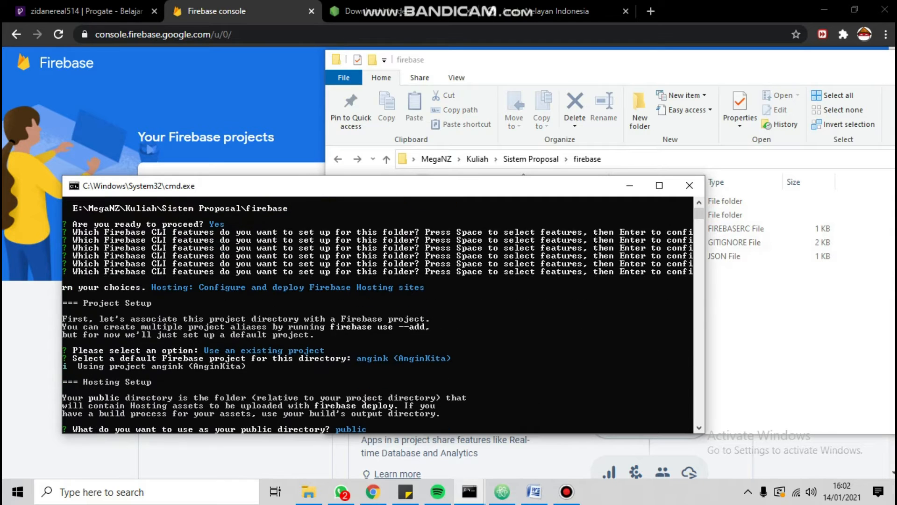
{"action": "scroll", "coordinate": [377, 314], "scroll_direction": "down", "scroll_amount": 2}
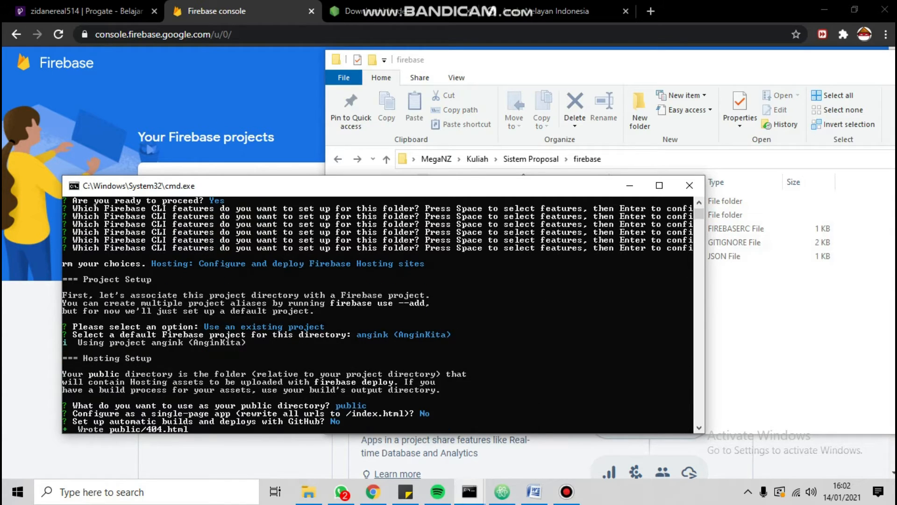
{"action": "scroll", "coordinate": [377, 314], "scroll_direction": "down", "scroll_amount": 1}
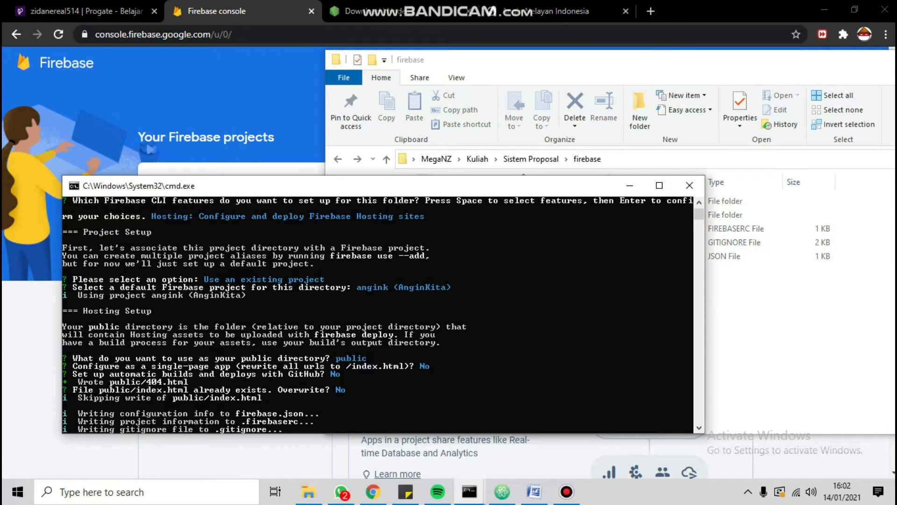
{"action": "left_click", "coordinate": [762, 299]}
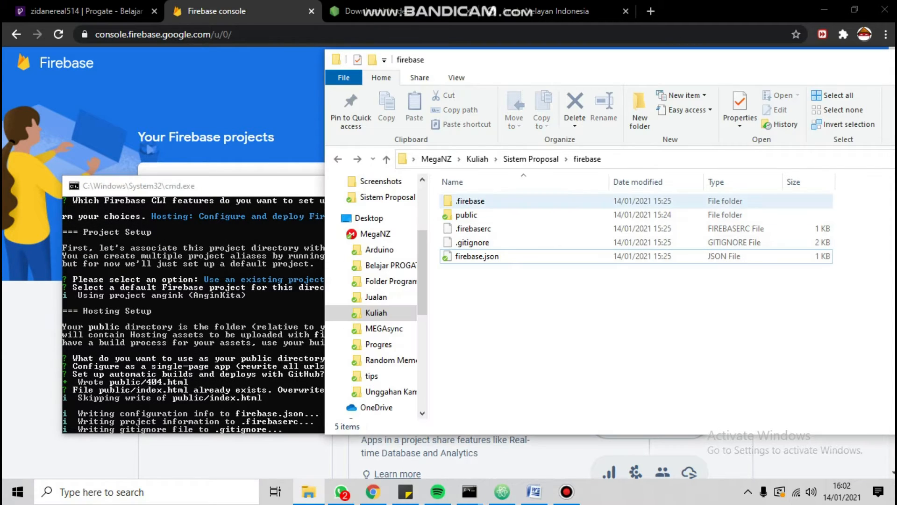
{"action": "left_click", "coordinate": [467, 215]}
{"action": "key", "text": "alt+Tab"}
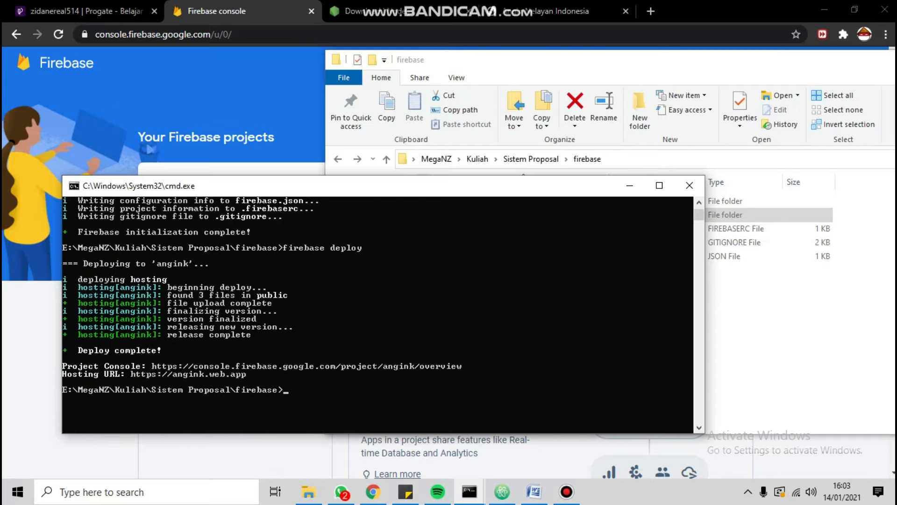
{"action": "scroll", "coordinate": [378, 314], "scroll_direction": "down", "scroll_amount": 1}
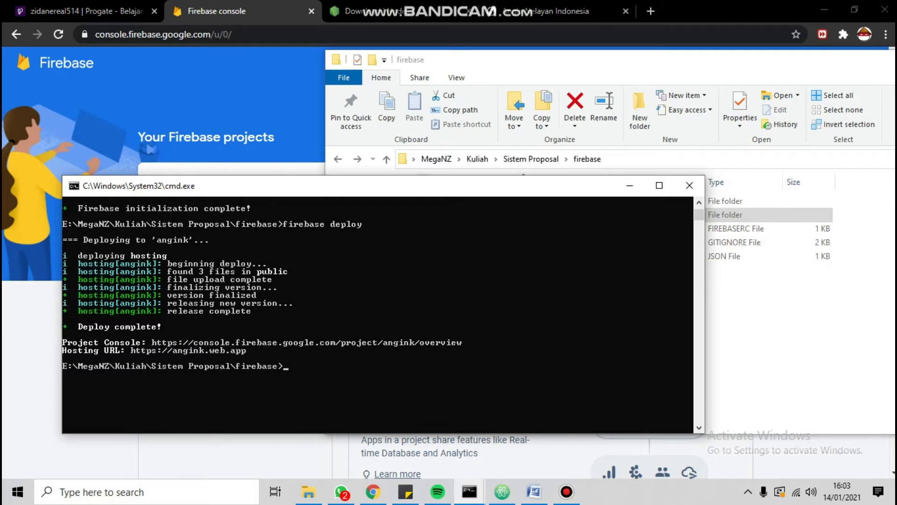
{"action": "left_click_drag", "start_coordinate": [131, 350], "coordinate": [251, 350]}
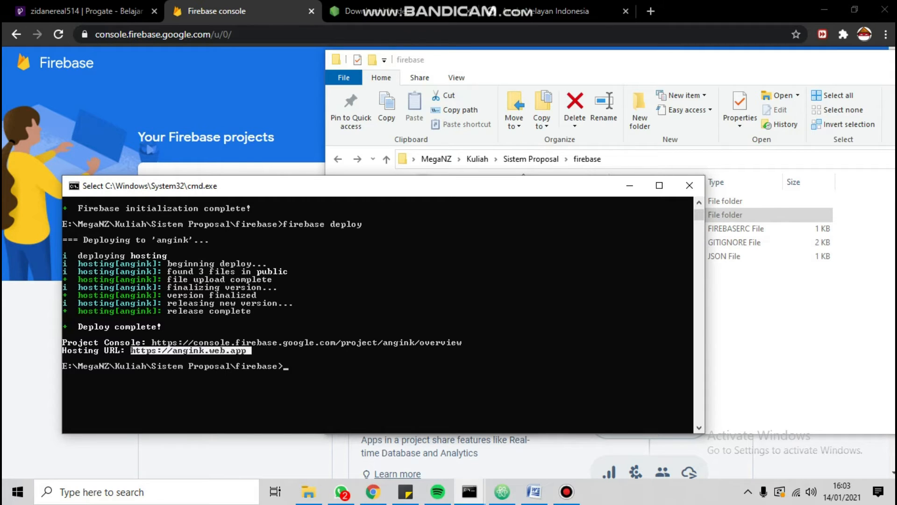
{"action": "key", "text": "ctrl+c"}
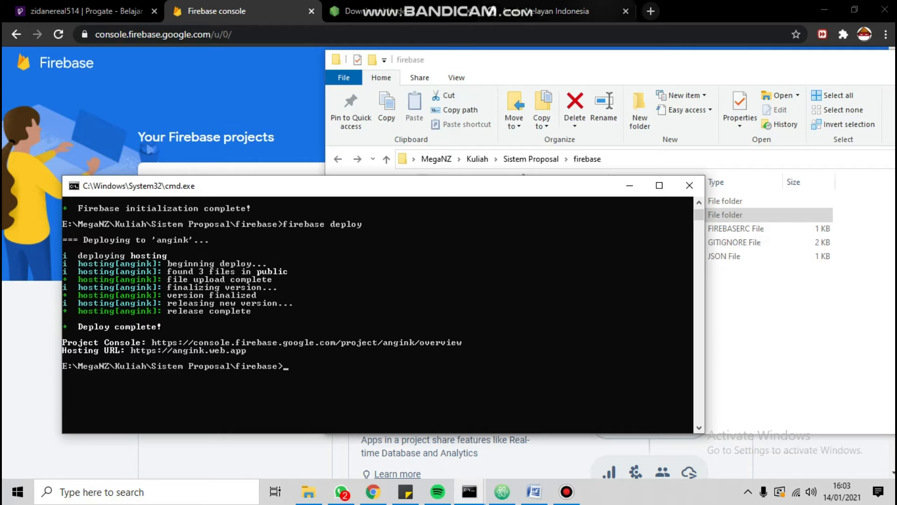
{"action": "left_click", "coordinate": [607, 11]}
{"action": "key", "text": "ctrl+w"}
{"action": "key", "text": "ctrl+t"}
{"action": "key", "text": "ctrl+v"}
{"action": "key", "text": "Return"}
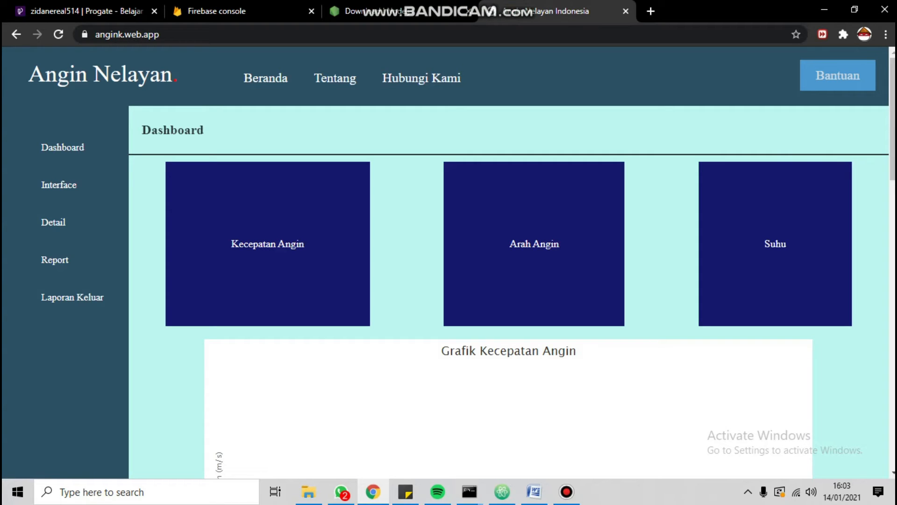
Look over the deployed site's dashboard cards and wind charts, and point out its angink.web.app address
{"action": "scroll", "coordinate": [509, 262], "scroll_direction": "down", "scroll_amount": 2}
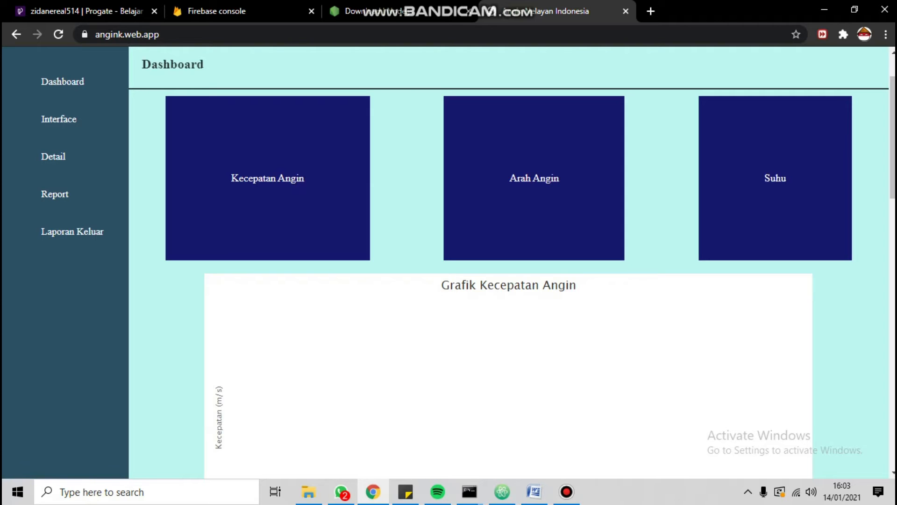
{"action": "scroll", "coordinate": [508, 262], "scroll_direction": "down", "scroll_amount": 4}
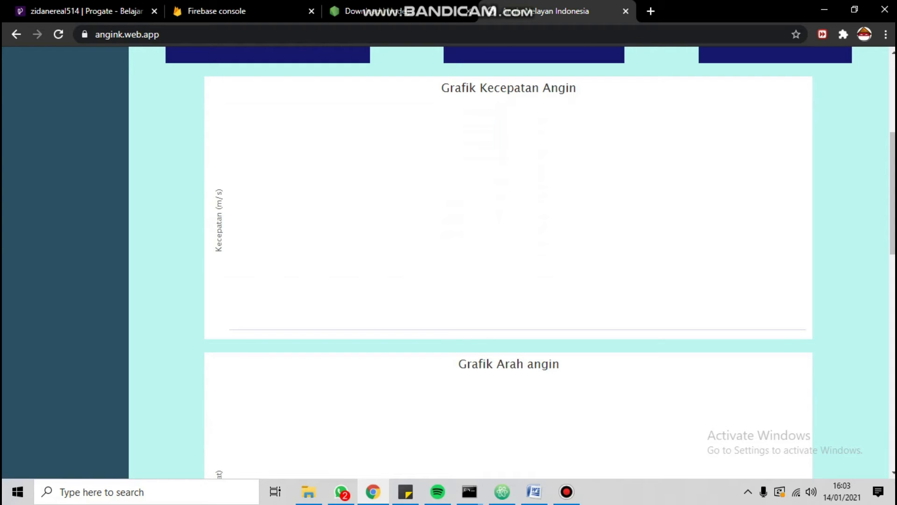
{"action": "scroll", "coordinate": [508, 261], "scroll_direction": "down", "scroll_amount": 4}
{"action": "scroll", "coordinate": [509, 262], "scroll_direction": "down", "scroll_amount": 3}
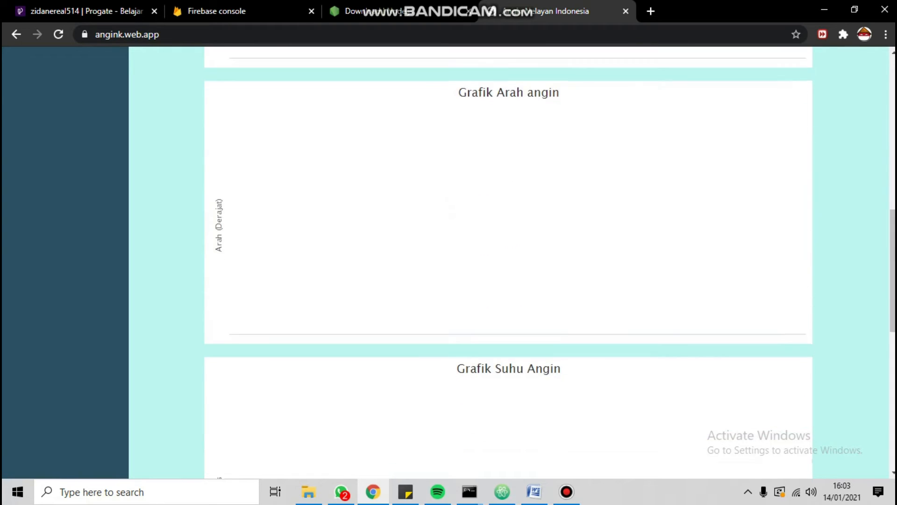
{"action": "scroll", "coordinate": [509, 262], "scroll_direction": "up", "scroll_amount": 9}
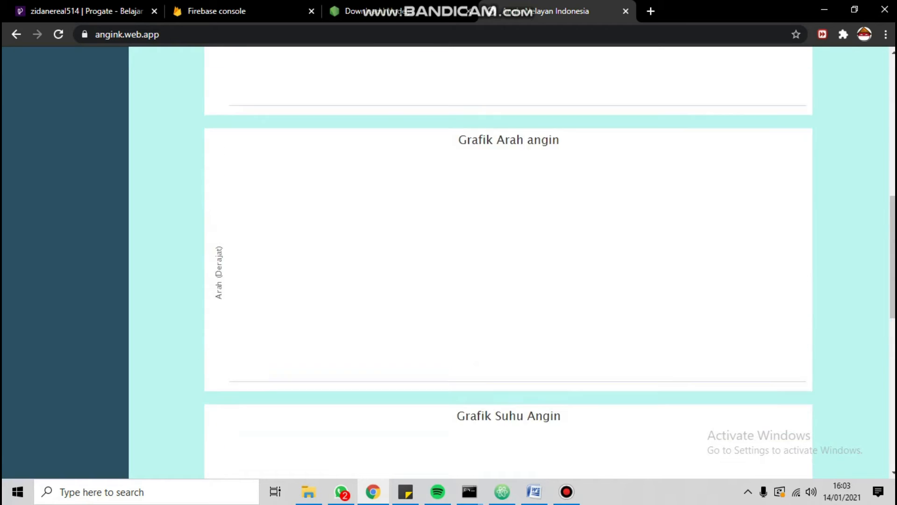
{"action": "left_click", "coordinate": [127, 34]}
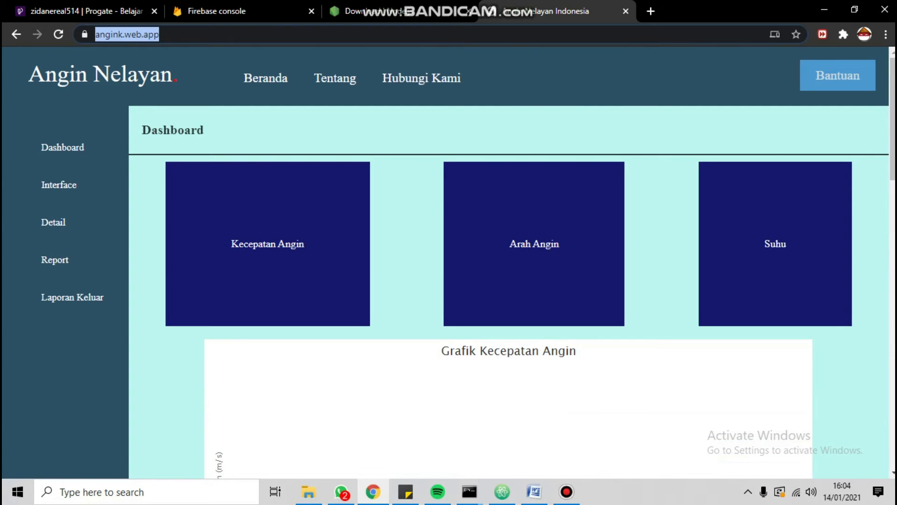
{"action": "left_click", "coordinate": [113, 34]}
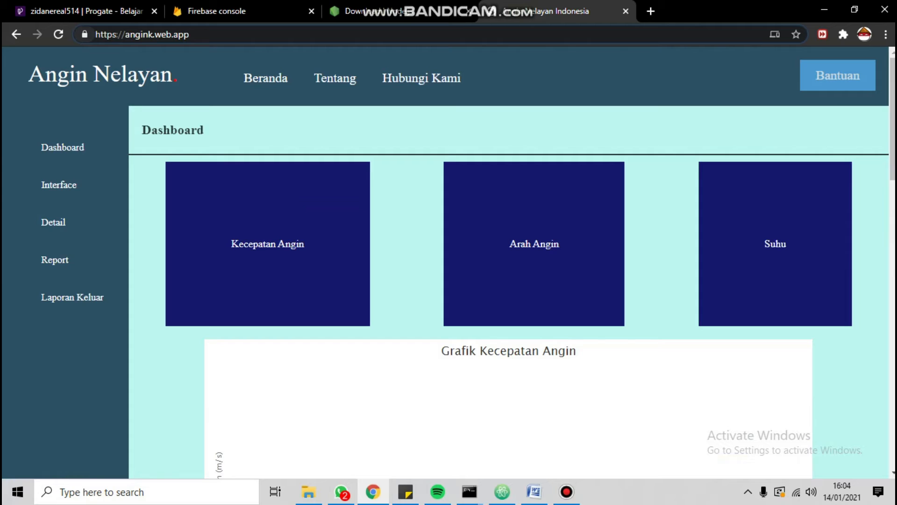
{"action": "left_click", "coordinate": [299, 130]}
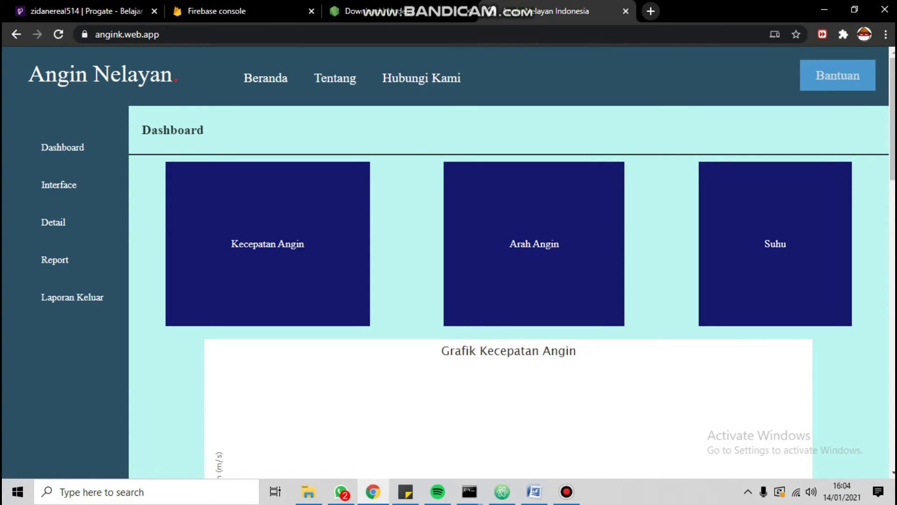
Search Google for bluehost in a new tab, view the Bluehost Web Hosting site, and close that tab
{"action": "left_click", "coordinate": [651, 10]}
{"action": "type", "text": "bki"}
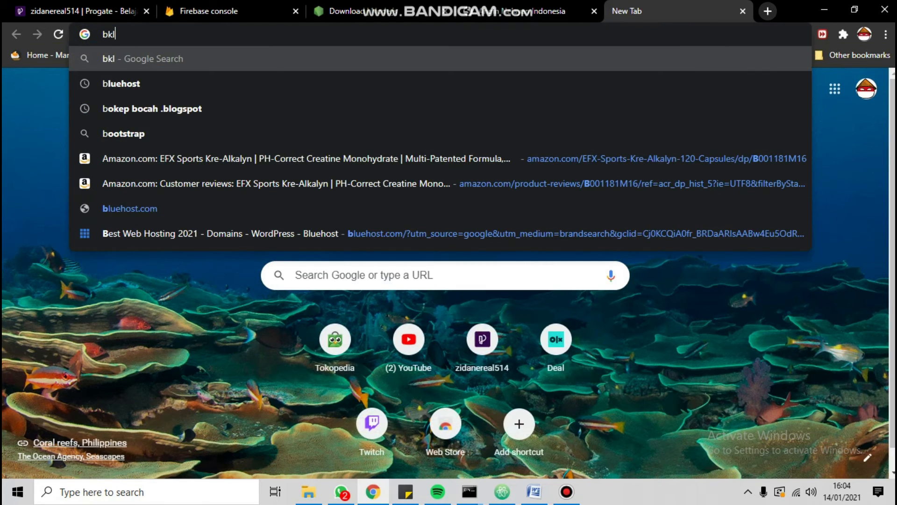
{"action": "key", "text": "BackSpace"}
{"action": "key", "text": "BackSpace"}
{"action": "type", "text": "luehost"}
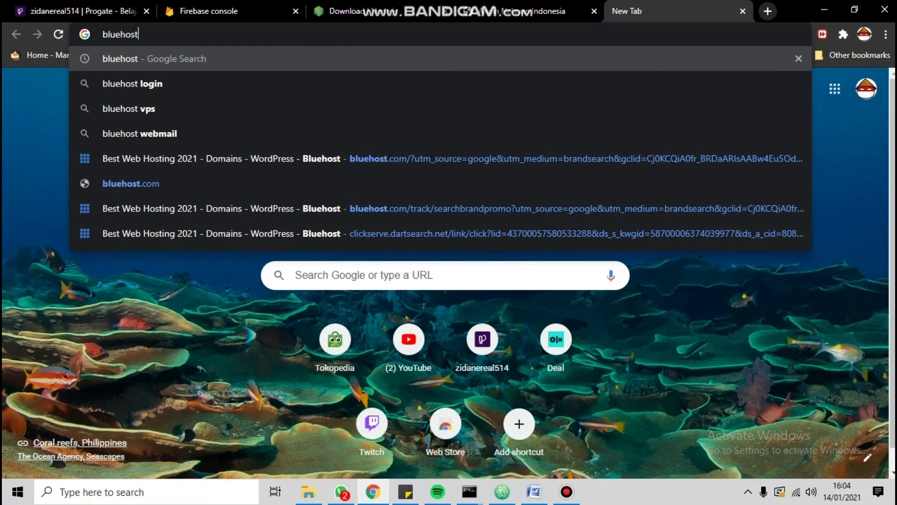
{"action": "key", "text": "Return"}
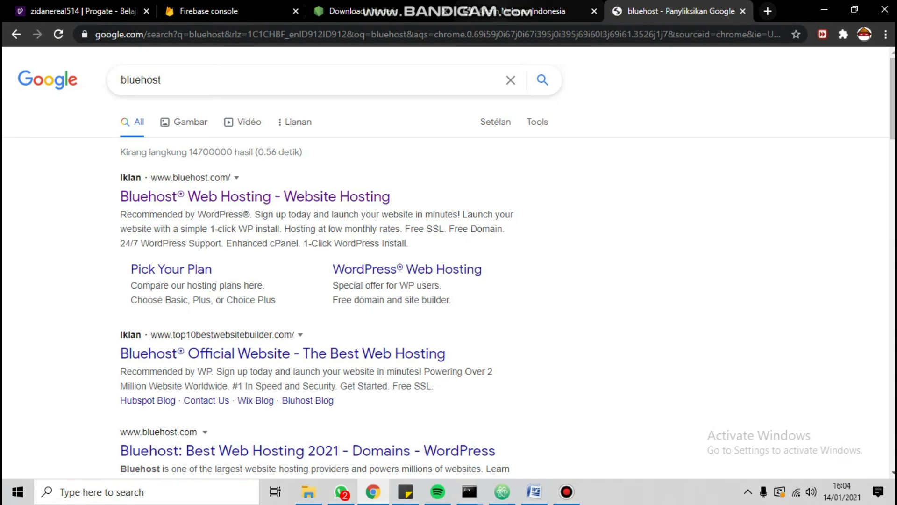
{"action": "left_click", "coordinate": [255, 196]}
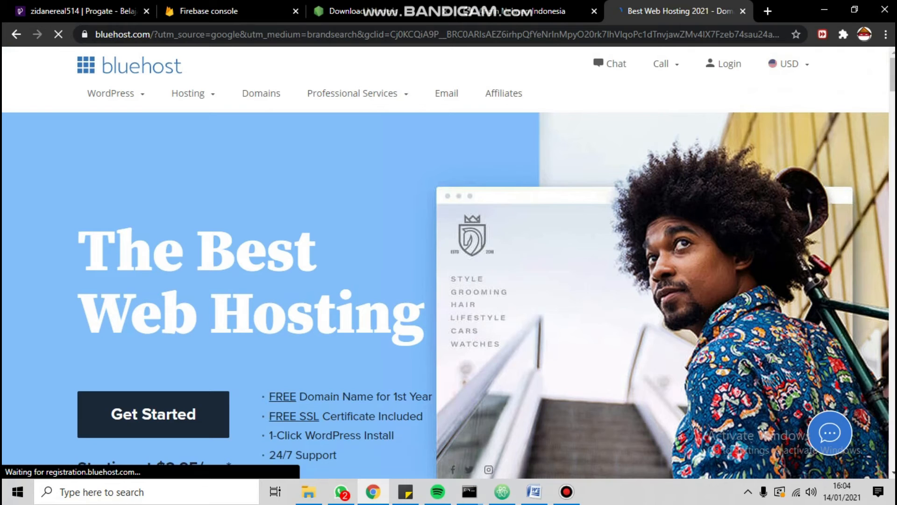
{"action": "key", "text": "ctrl+w"}
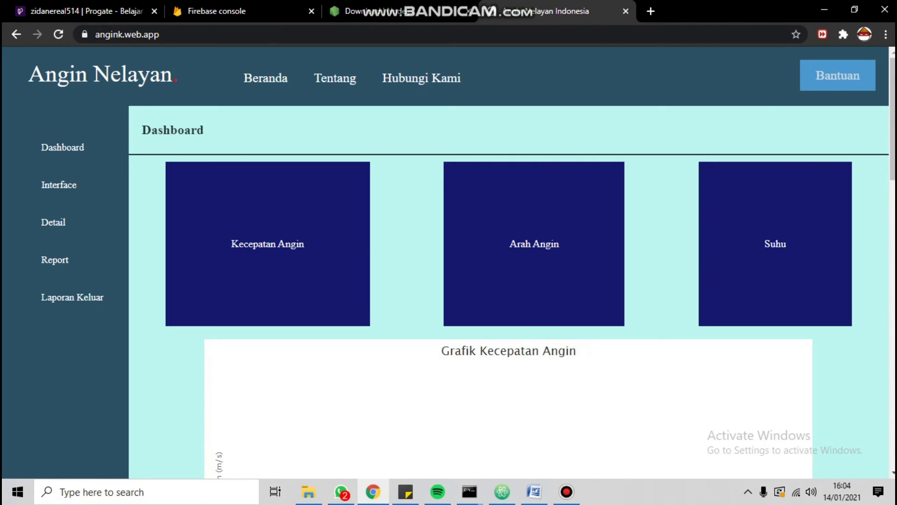
Switch to File Explorer and look into the Website Angin, WebsiteAngin and website folders inside Sistem Proposal
{"action": "key", "text": "alt+Tab"}
{"action": "key", "text": "alt+Left"}
{"action": "double_click", "coordinate": [486, 312]}
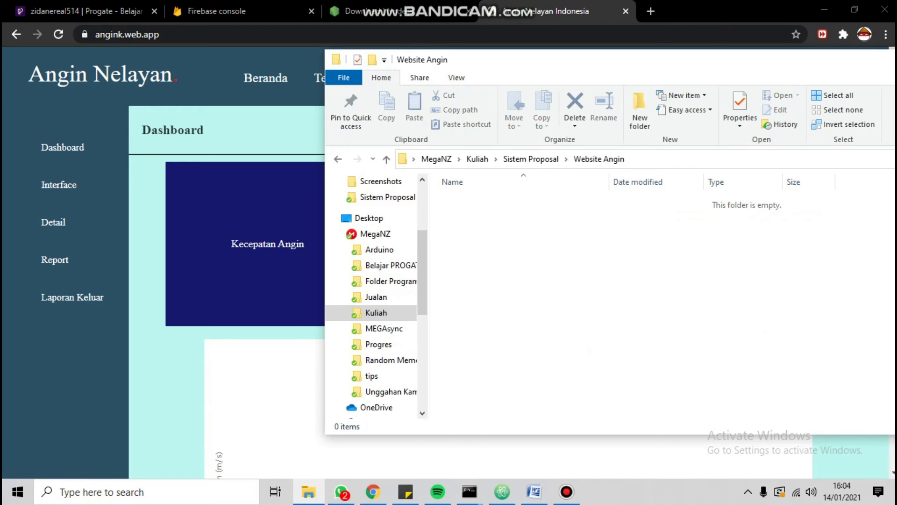
{"action": "key", "text": "alt+Left"}
{"action": "double_click", "coordinate": [486, 324]}
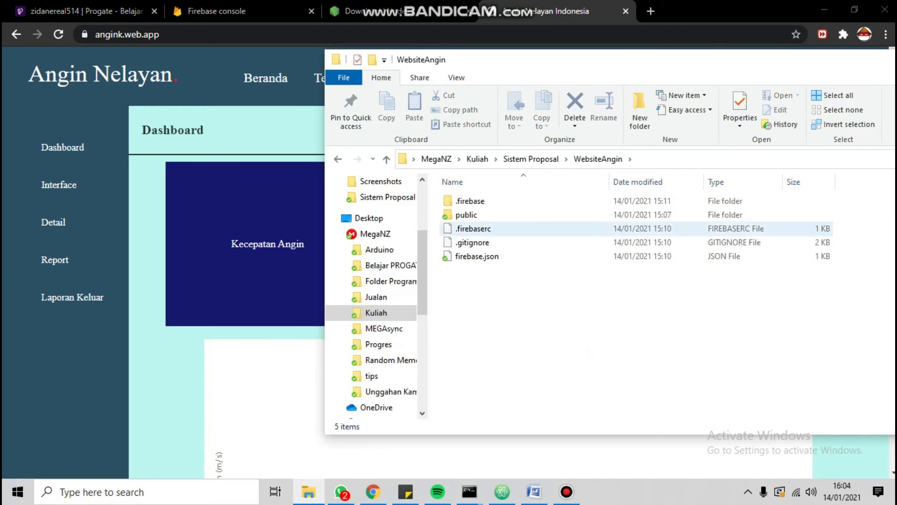
{"action": "key", "text": "alt+Left"}
{"action": "double_click", "coordinate": [486, 297]}
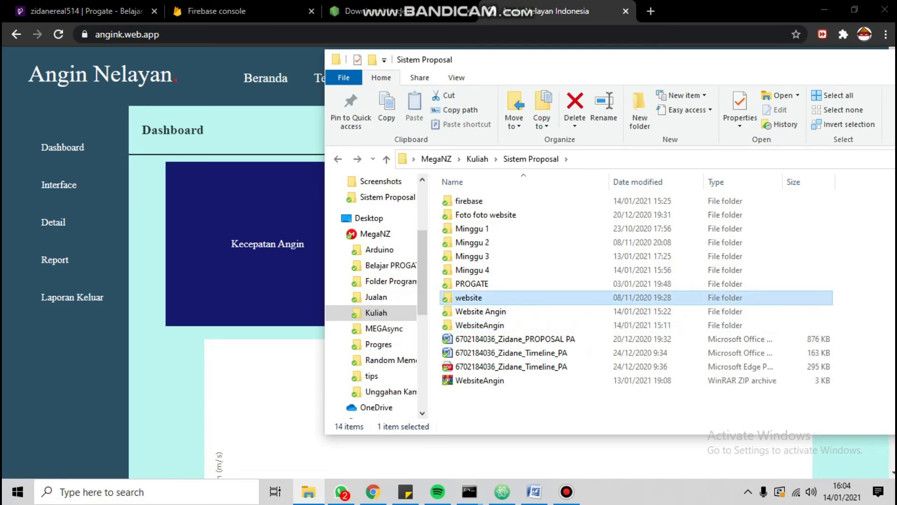
{"action": "key", "text": "alt+Left"}
Return to Chrome, review the deployed Angin Nelayan dashboard, and view the Node.js Downloads page
{"action": "key", "text": "alt+Tab"}
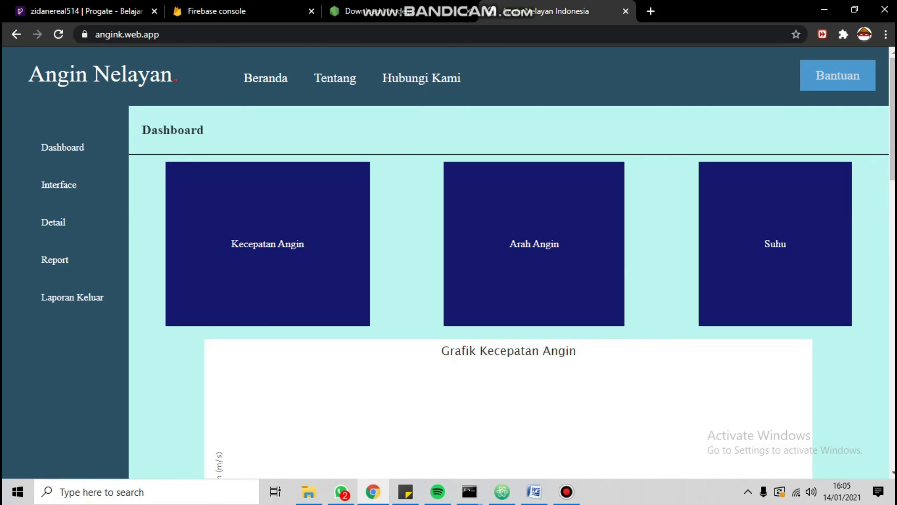
{"action": "scroll", "coordinate": [510, 262], "scroll_direction": "down", "scroll_amount": 8}
{"action": "scroll", "coordinate": [509, 261], "scroll_direction": "up", "scroll_amount": 6}
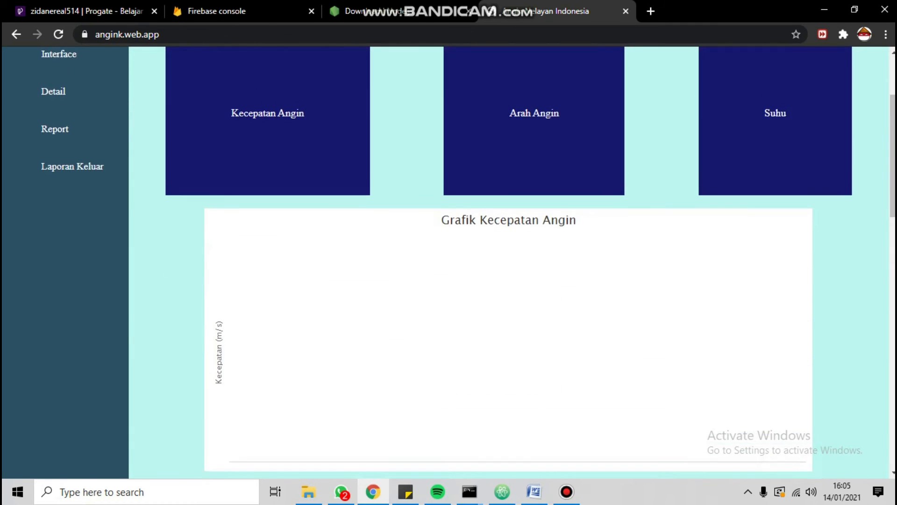
{"action": "scroll", "coordinate": [510, 262], "scroll_direction": "up", "scroll_amount": 3}
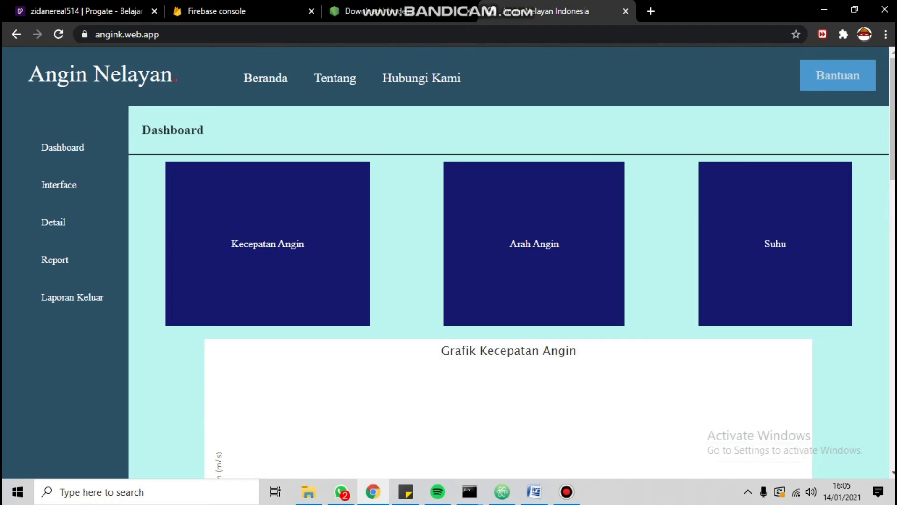
{"action": "left_click", "coordinate": [383, 12]}
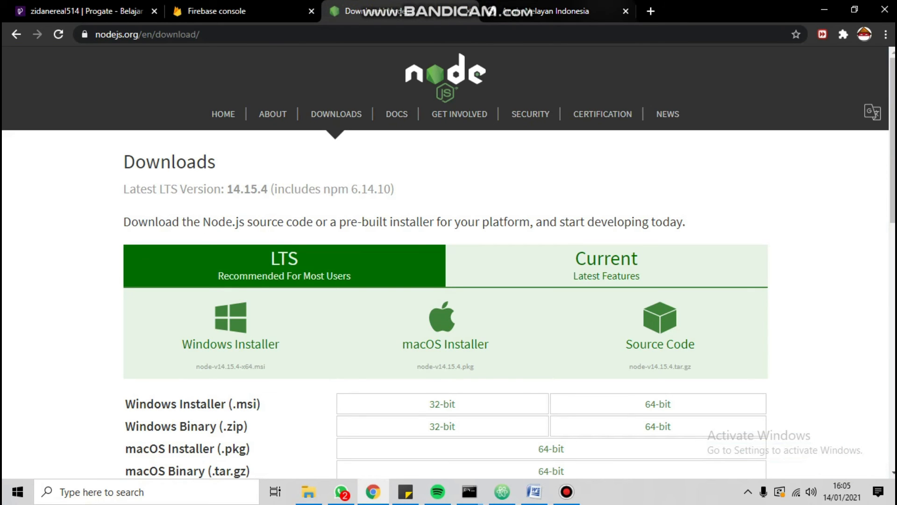
Go back to the deployed site and examine its wind speed, wind direction and temperature chart sections down to the page end
{"action": "left_click", "coordinate": [575, 10]}
{"action": "scroll", "coordinate": [508, 261], "scroll_direction": "down", "scroll_amount": 8}
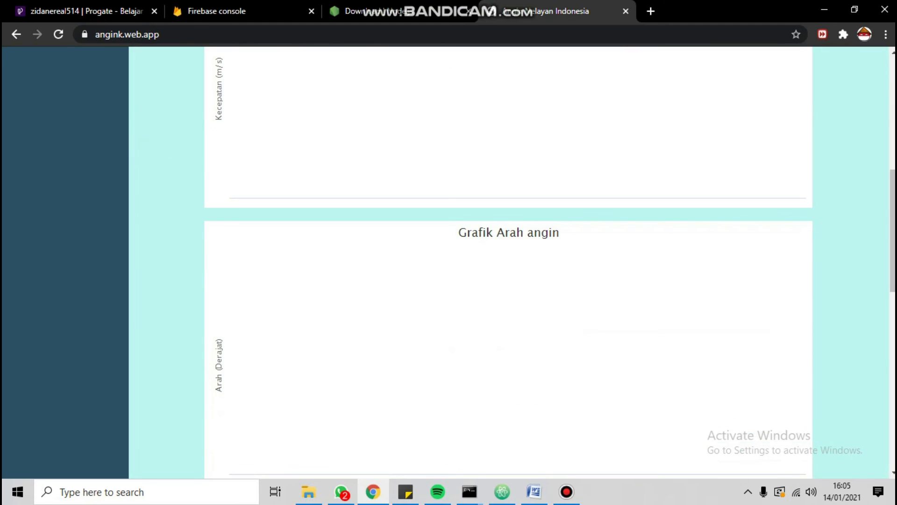
{"action": "scroll", "coordinate": [509, 261], "scroll_direction": "down", "scroll_amount": 5}
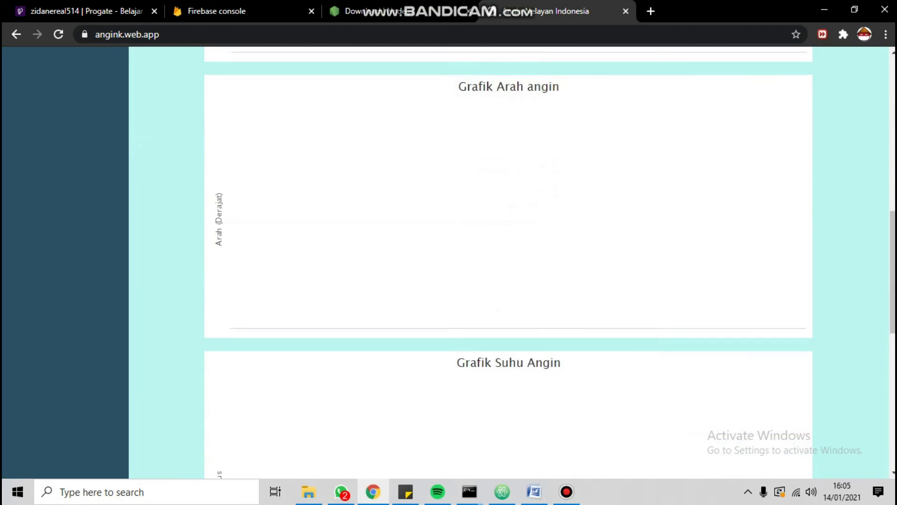
{"action": "scroll", "coordinate": [508, 261], "scroll_direction": "down", "scroll_amount": 3}
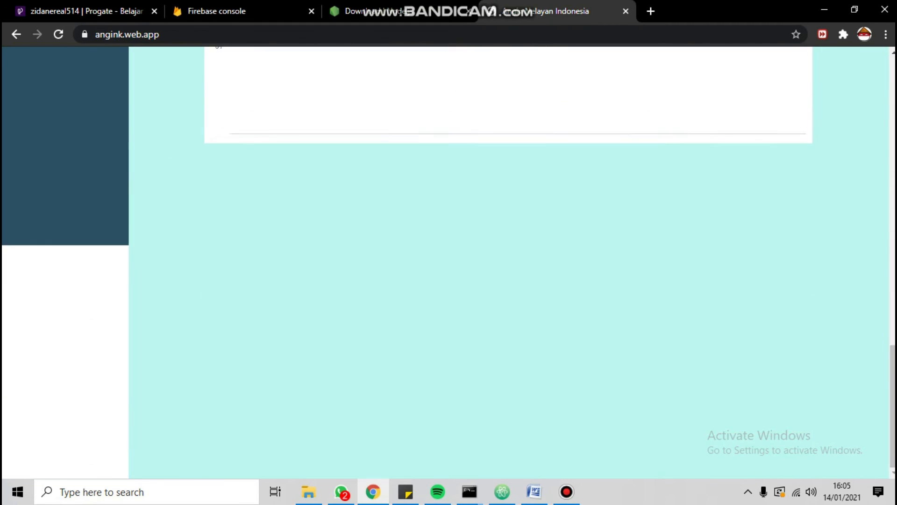
{"action": "scroll", "coordinate": [509, 262], "scroll_direction": "up", "scroll_amount": 14}
{"action": "scroll", "coordinate": [508, 262], "scroll_direction": "up", "scroll_amount": 4}
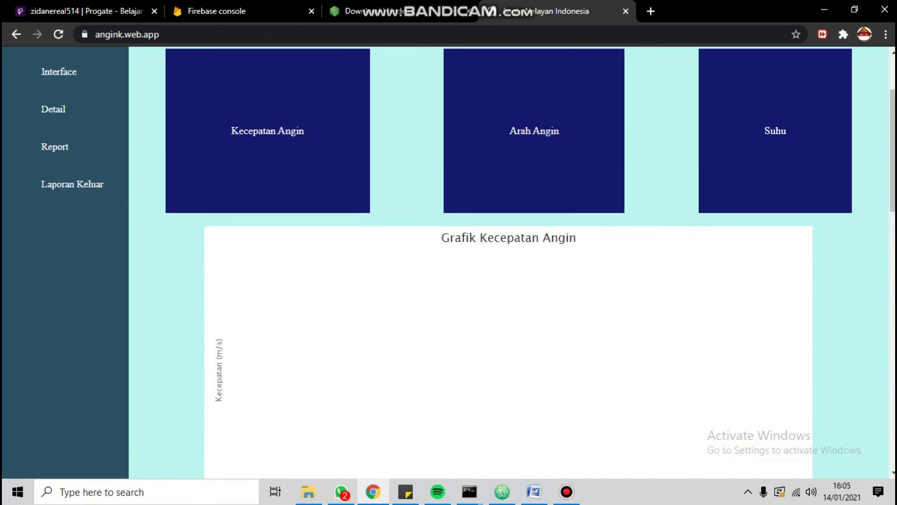